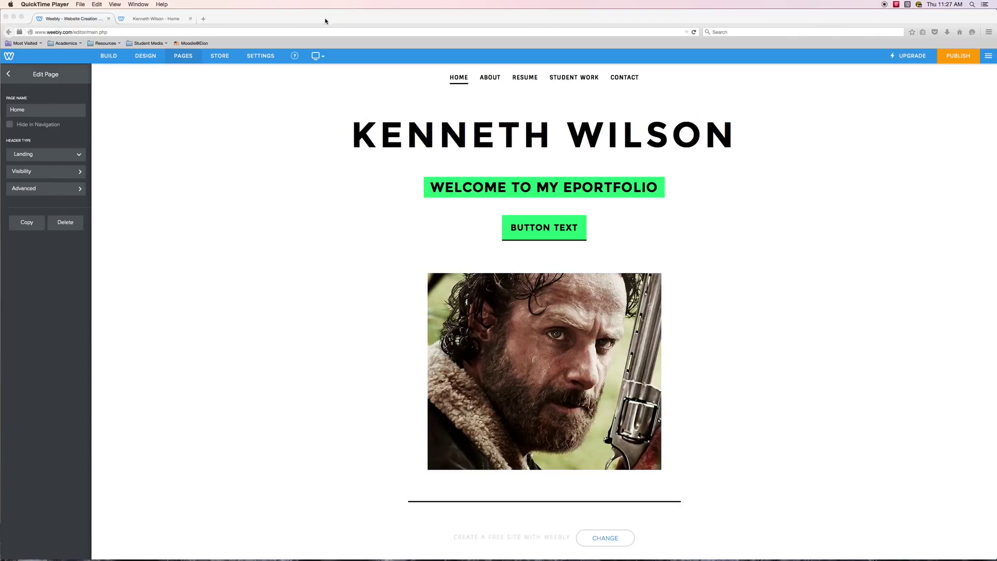
Review the Home and About pages of the published ePortfolio site, ending on the Home page
{"action": "left_click", "coordinate": [292, 20]}
{"action": "left_click", "coordinate": [185, 22]}
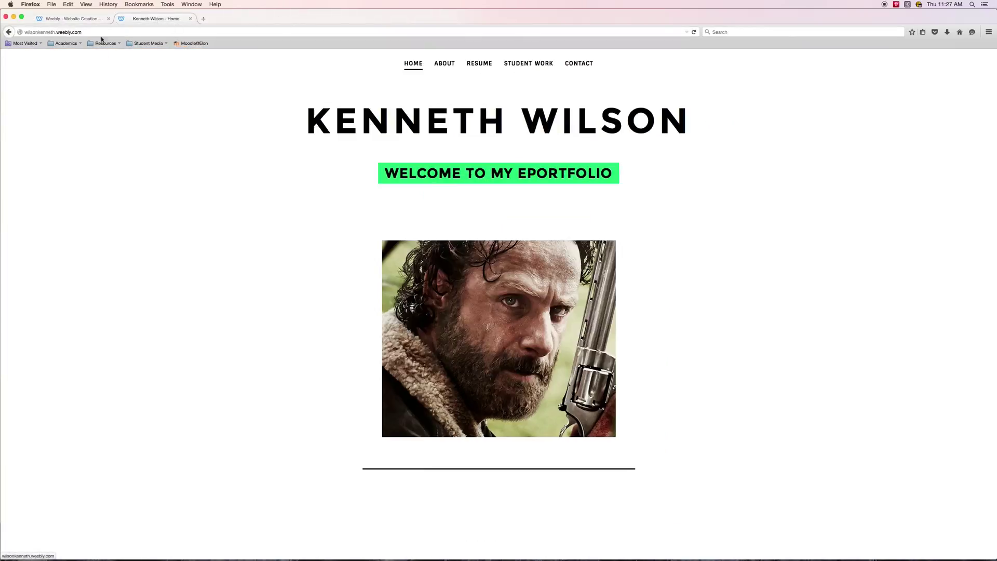
{"action": "mouse_move", "coordinate": [534, 57]}
{"action": "left_click", "coordinate": [446, 65]}
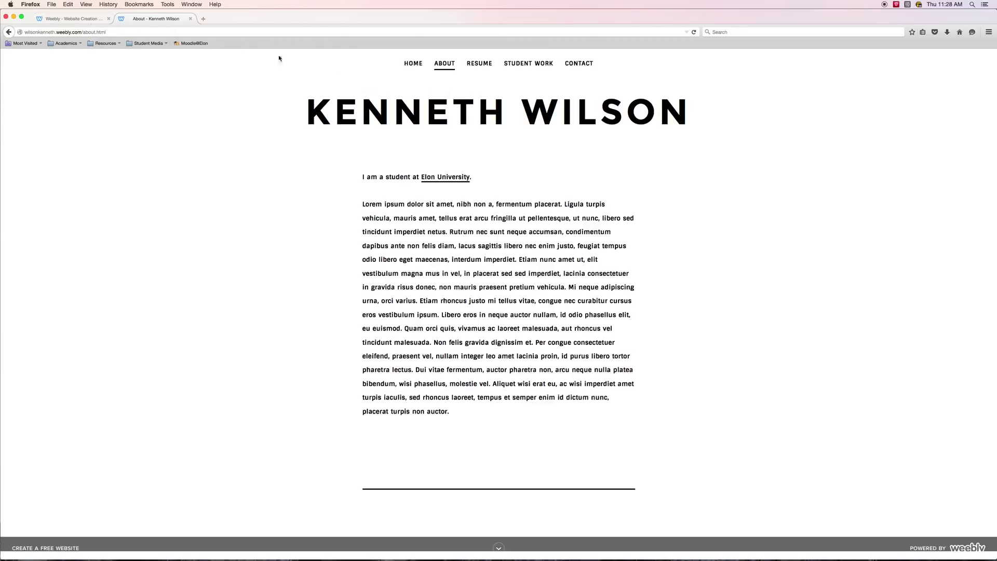
{"action": "left_click", "coordinate": [413, 65]}
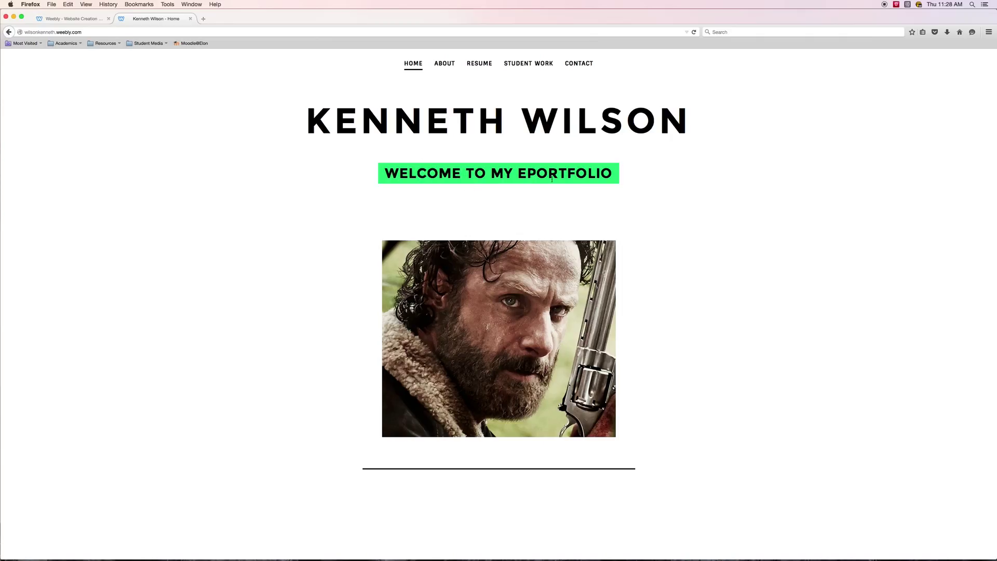
Compare the About page in the Weebly editor with its published version and return to the editor
{"action": "left_click", "coordinate": [55, 19]}
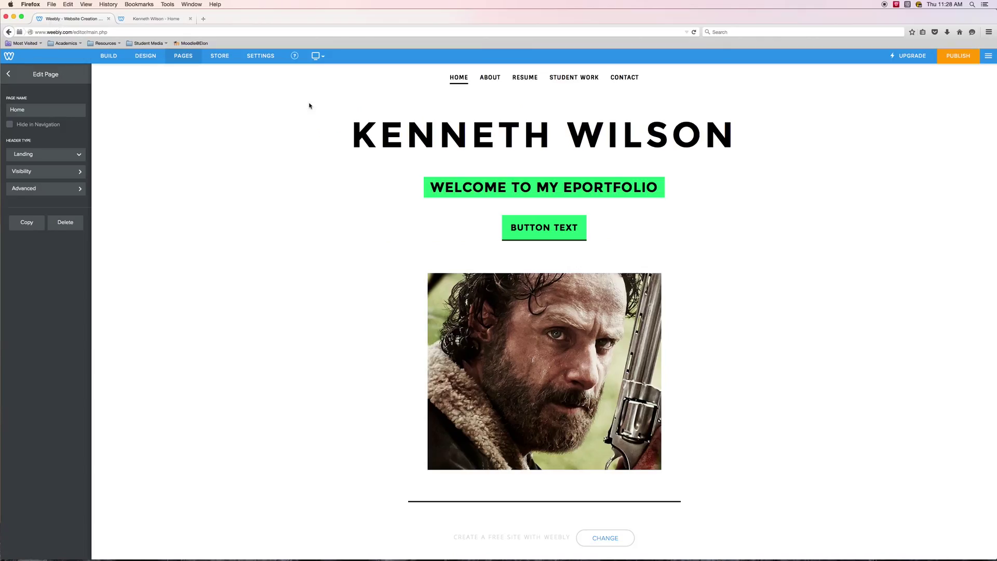
{"action": "left_click", "coordinate": [183, 55]}
{"action": "left_click", "coordinate": [49, 115]}
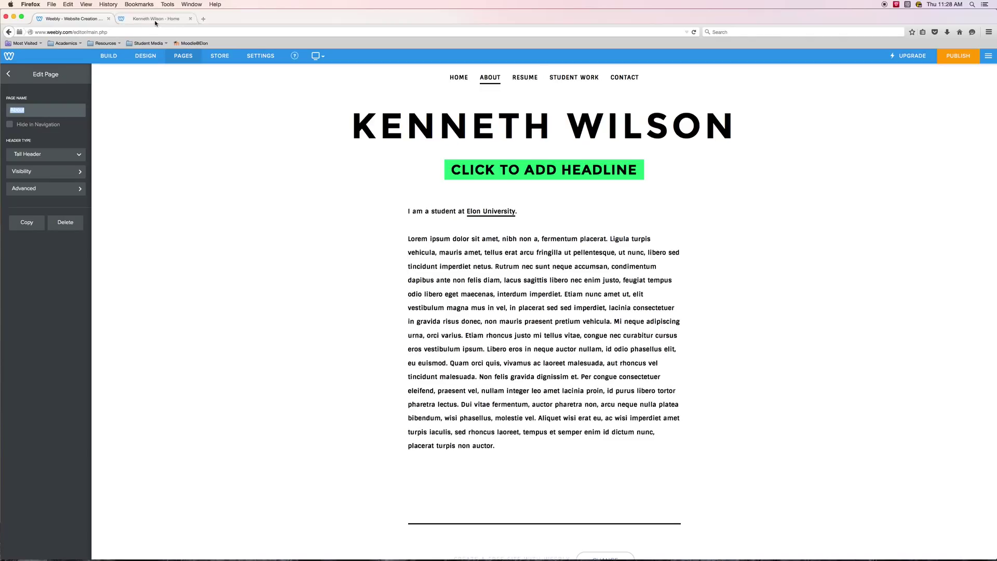
{"action": "mouse_move", "coordinate": [475, 121]}
{"action": "left_click", "coordinate": [153, 19]}
{"action": "left_click", "coordinate": [445, 64]}
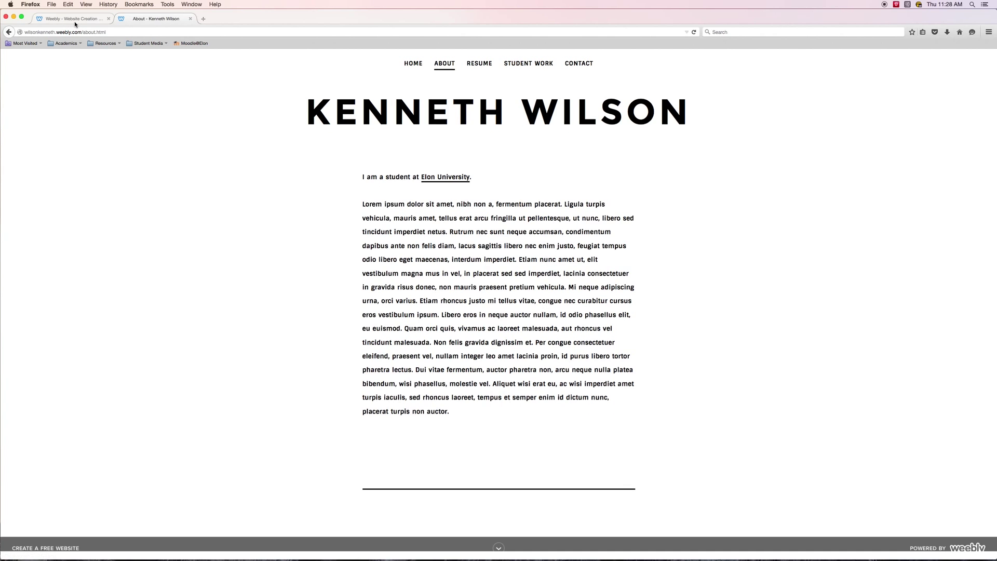
{"action": "left_click", "coordinate": [68, 19]}
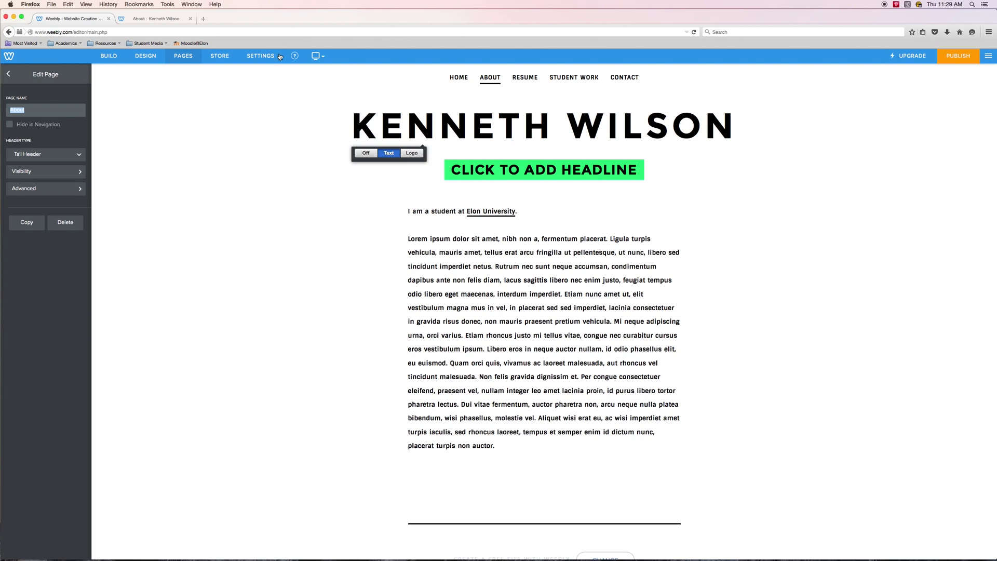
Reload the published About page, test its Elon University link, and close the linked site
{"action": "left_click", "coordinate": [150, 19]}
{"action": "left_click", "coordinate": [694, 32]}
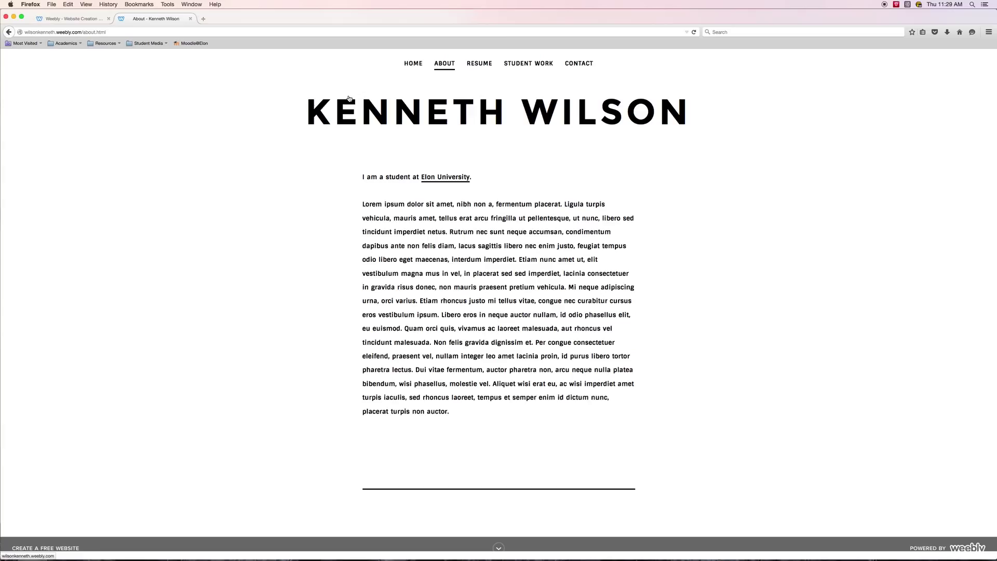
{"action": "left_click", "coordinate": [58, 18]}
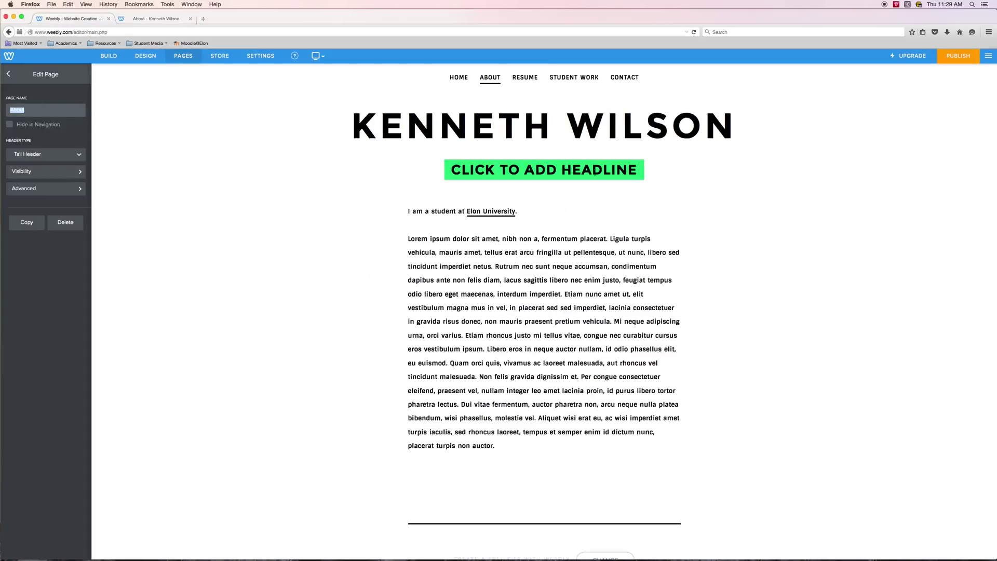
{"action": "key", "text": "ctrl+Tab"}
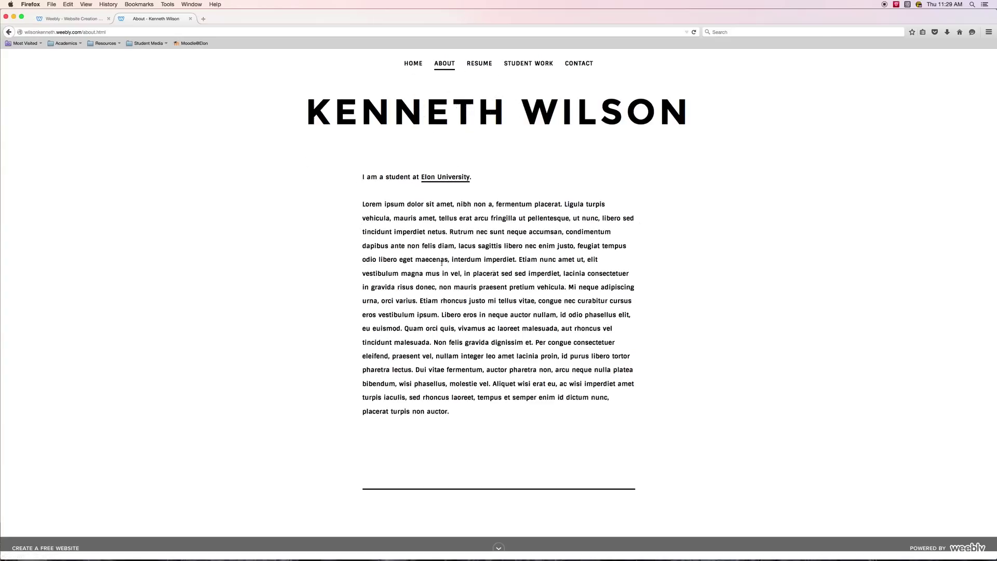
{"action": "left_click", "coordinate": [451, 178]}
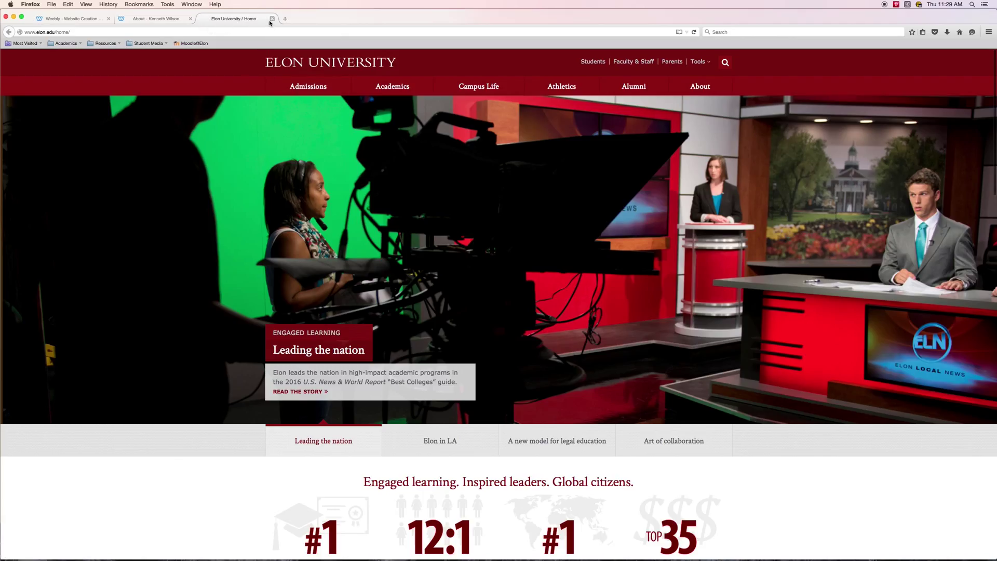
{"action": "left_click", "coordinate": [272, 19]}
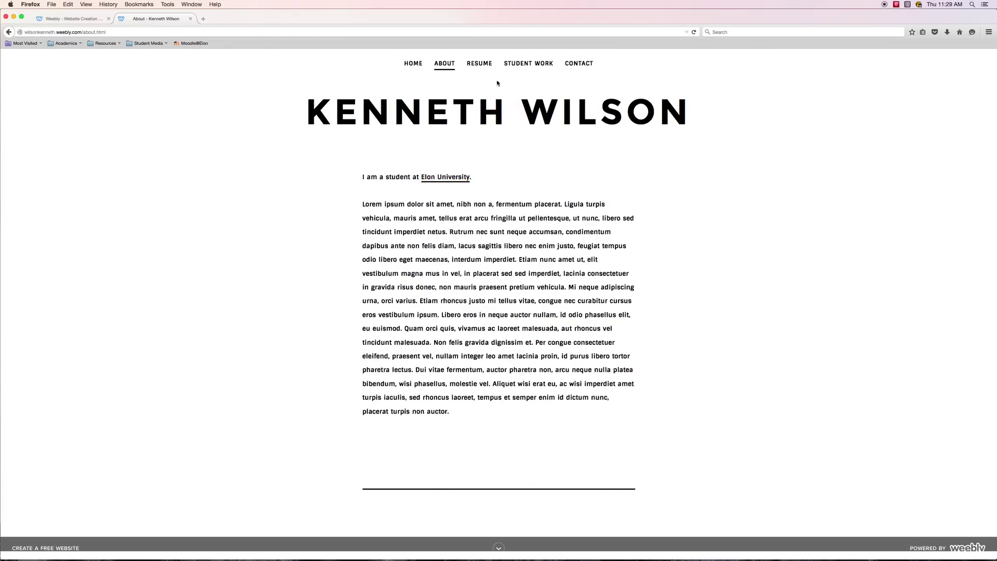
Examine the document embedded on the published Resume page
{"action": "left_click", "coordinate": [478, 66]}
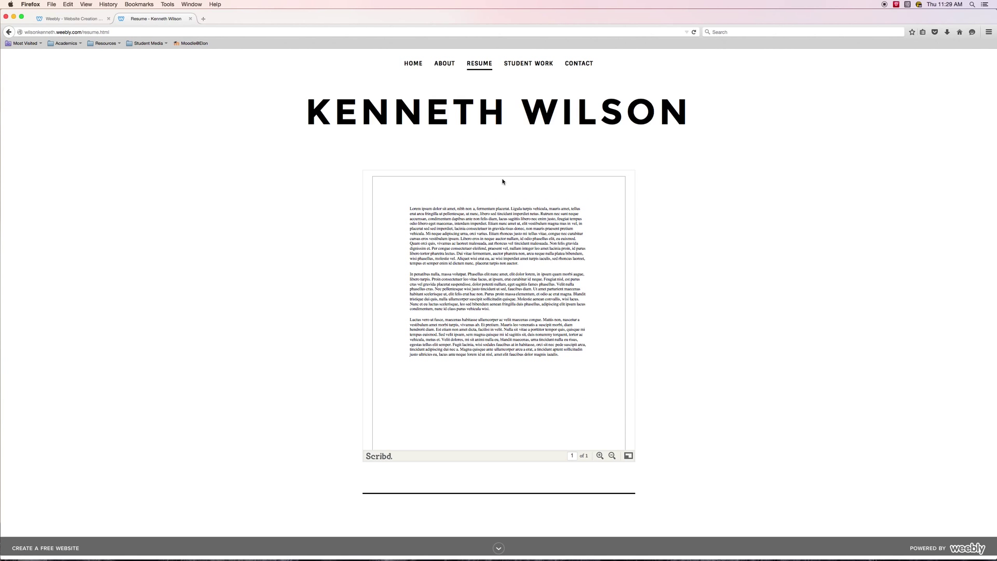
{"action": "scroll", "coordinate": [482, 290], "scroll_direction": "down", "scroll_amount": 2}
{"action": "scroll", "coordinate": [491, 300], "scroll_direction": "up", "scroll_amount": 2}
{"action": "scroll", "coordinate": [488, 303], "scroll_direction": "down", "scroll_amount": 2}
{"action": "scroll", "coordinate": [488, 304], "scroll_direction": "up", "scroll_amount": 2}
{"action": "scroll", "coordinate": [488, 304], "scroll_direction": "down", "scroll_amount": 2}
{"action": "scroll", "coordinate": [488, 304], "scroll_direction": "up", "scroll_amount": 2}
{"action": "scroll", "coordinate": [455, 300], "scroll_direction": "down", "scroll_amount": 2}
{"action": "scroll", "coordinate": [453, 301], "scroll_direction": "up", "scroll_amount": 2}
{"action": "scroll", "coordinate": [452, 302], "scroll_direction": "down", "scroll_amount": 2}
{"action": "scroll", "coordinate": [451, 306], "scroll_direction": "up", "scroll_amount": 2}
{"action": "scroll", "coordinate": [444, 302], "scroll_direction": "down", "scroll_amount": 3}
{"action": "scroll", "coordinate": [425, 295], "scroll_direction": "up", "scroll_amount": 2}
View the embedded resume document in full screen, skim its text, and return to the Resume page
{"action": "left_click", "coordinate": [628, 456]}
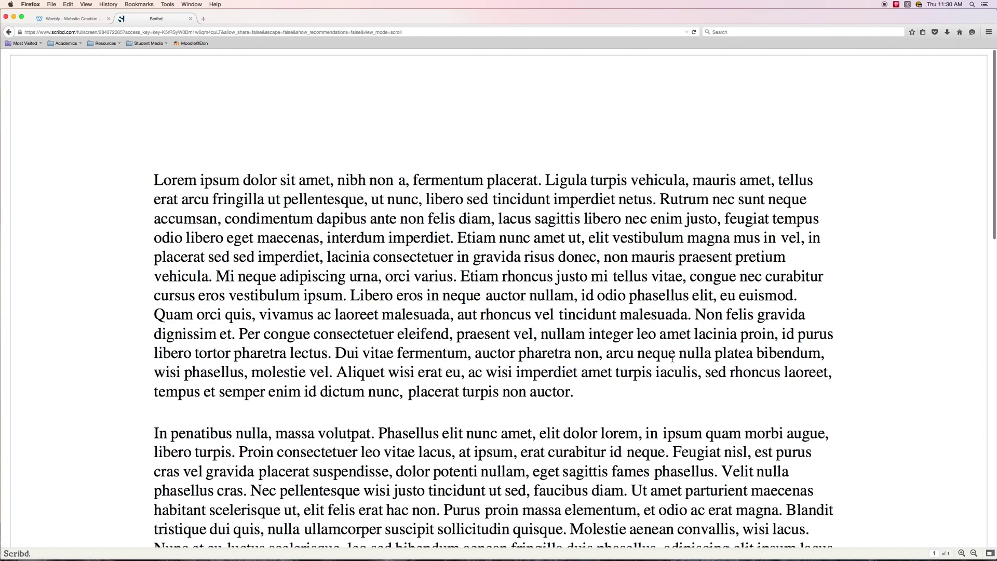
{"action": "scroll", "coordinate": [672, 359], "scroll_direction": "down", "scroll_amount": 10}
{"action": "scroll", "coordinate": [563, 345], "scroll_direction": "up", "scroll_amount": 8}
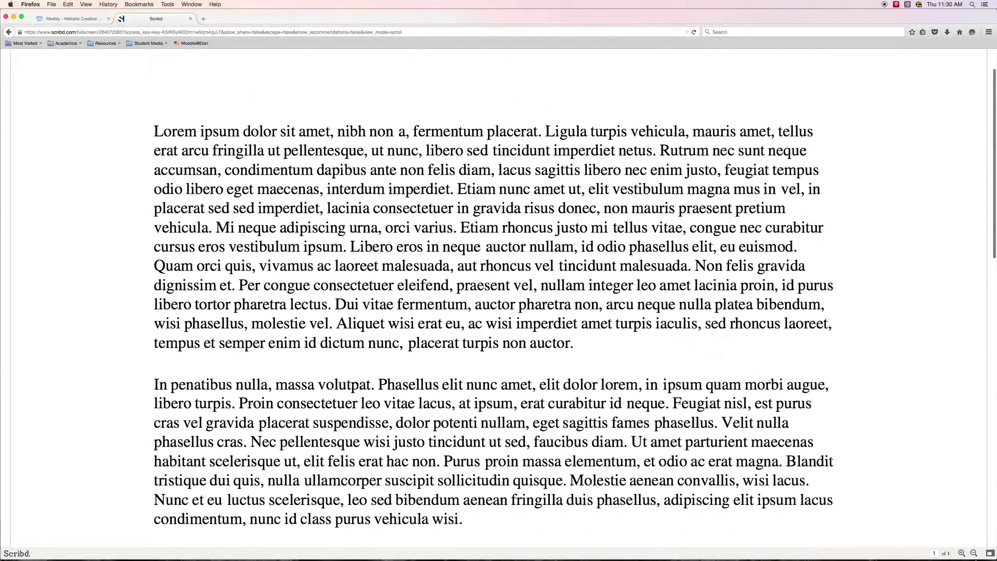
{"action": "left_click", "coordinate": [990, 553]}
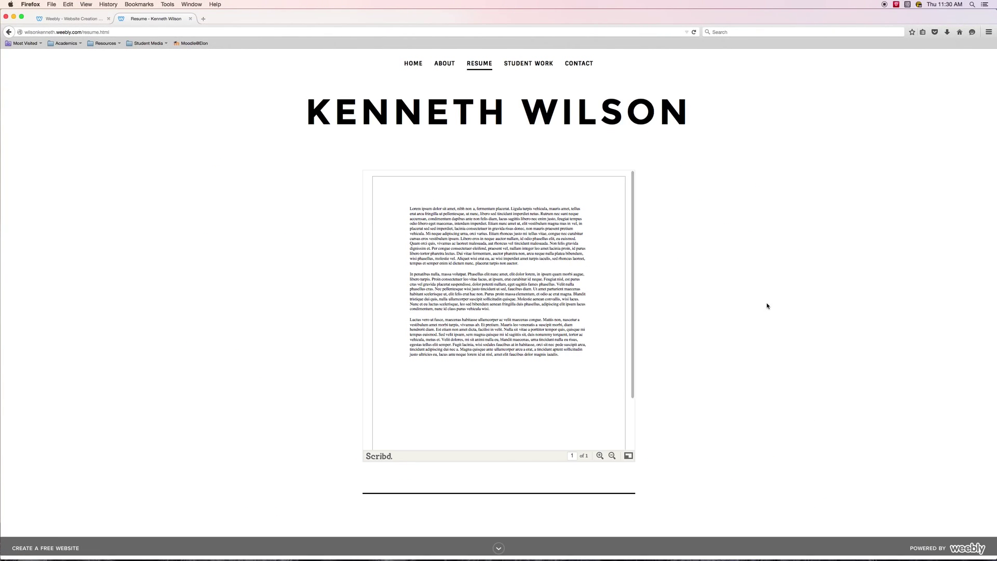
Inspect the Student Work page and its subpage menu on the published site, and open that page in the Weebly editor
{"action": "left_click", "coordinate": [532, 64]}
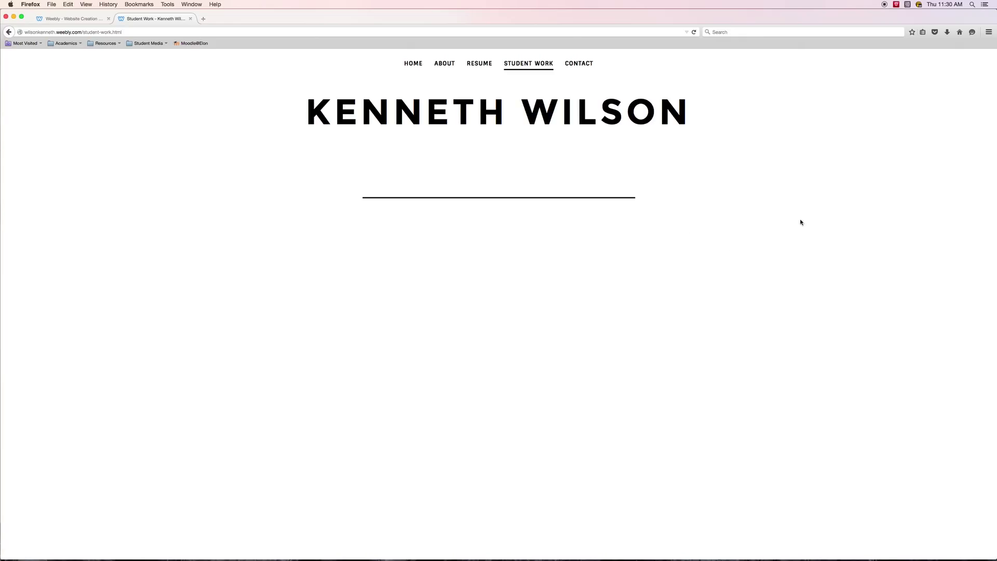
{"action": "mouse_move", "coordinate": [533, 76]}
{"action": "left_click", "coordinate": [535, 67]}
{"action": "mouse_move", "coordinate": [528, 69]}
{"action": "left_click", "coordinate": [79, 19]}
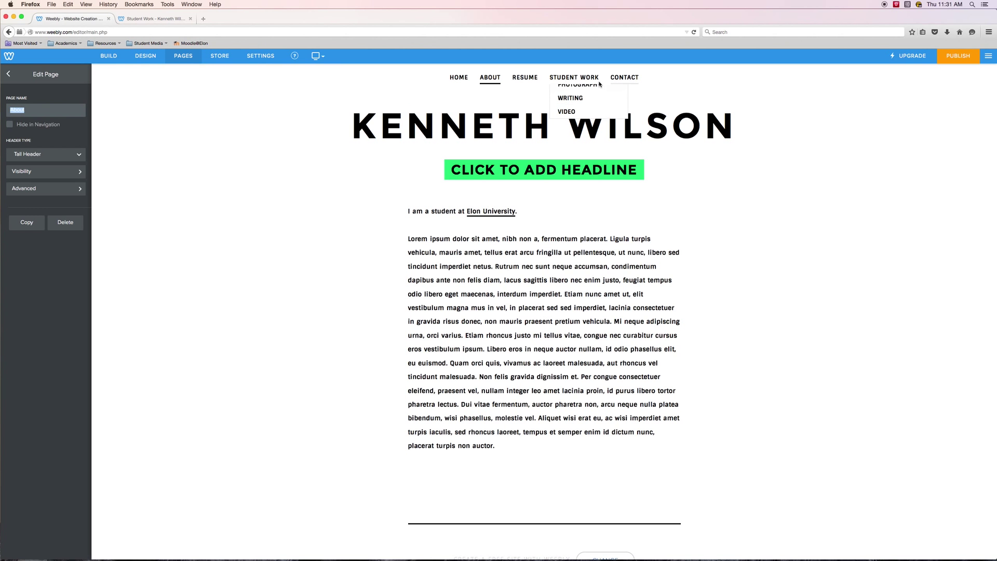
{"action": "left_click", "coordinate": [565, 103]}
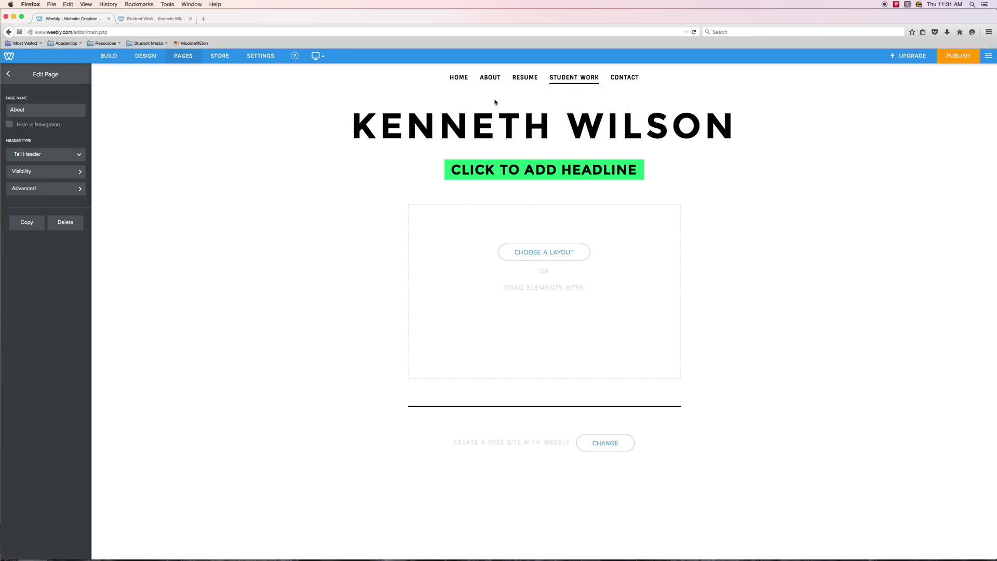
Copy the whole Lorem ipsum paragraph from the About page in the editor
{"action": "left_click", "coordinate": [489, 78]}
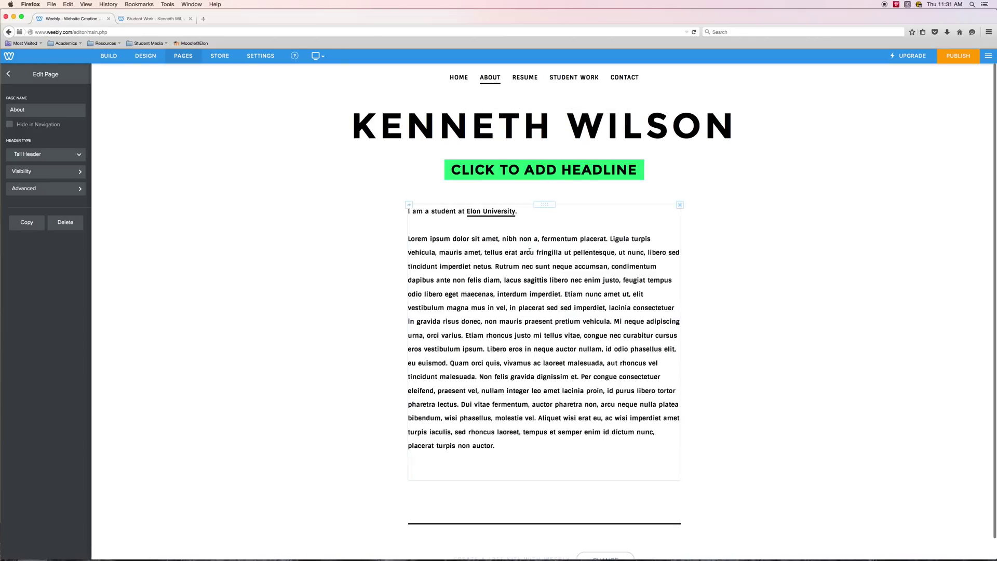
{"action": "left_click", "coordinate": [423, 244]}
{"action": "left_click", "coordinate": [409, 238]}
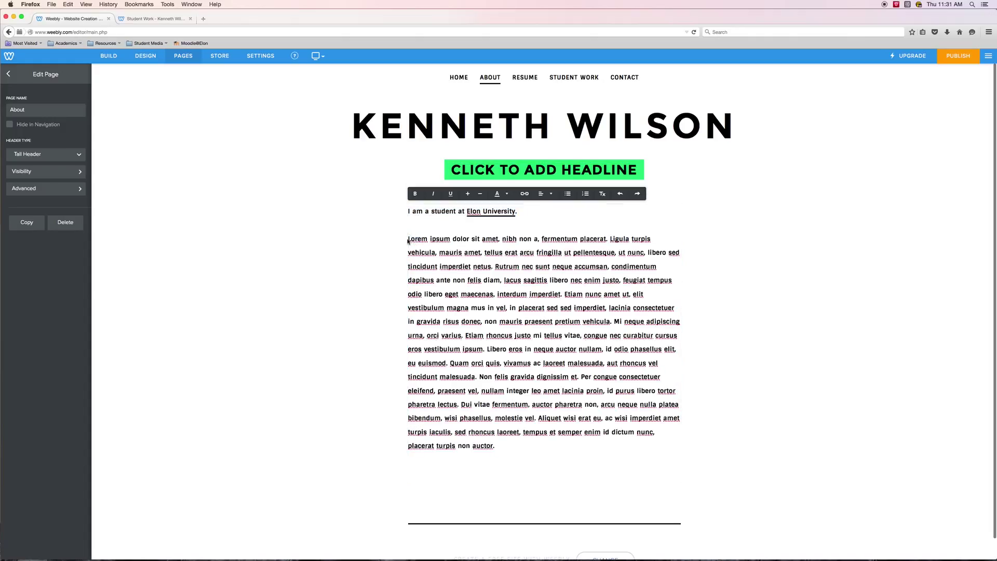
{"action": "left_click_drag", "start_coordinate": [409, 239], "coordinate": [643, 445]}
{"action": "key", "text": "ctrl+c"}
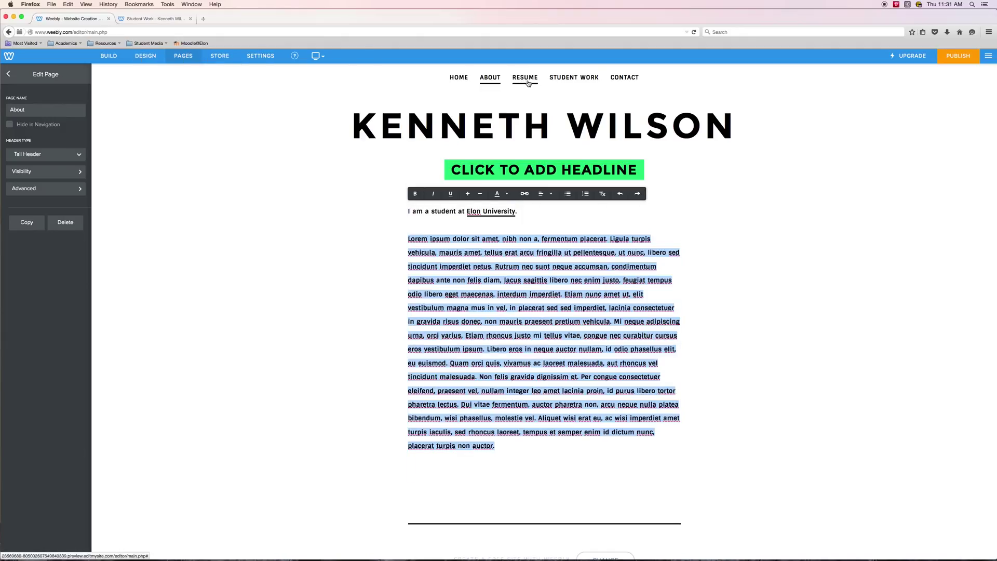
Add a text element to the Student Work page reading "Please visit the sub pages in the menu to see specific types of work."
{"action": "left_click", "coordinate": [572, 79]}
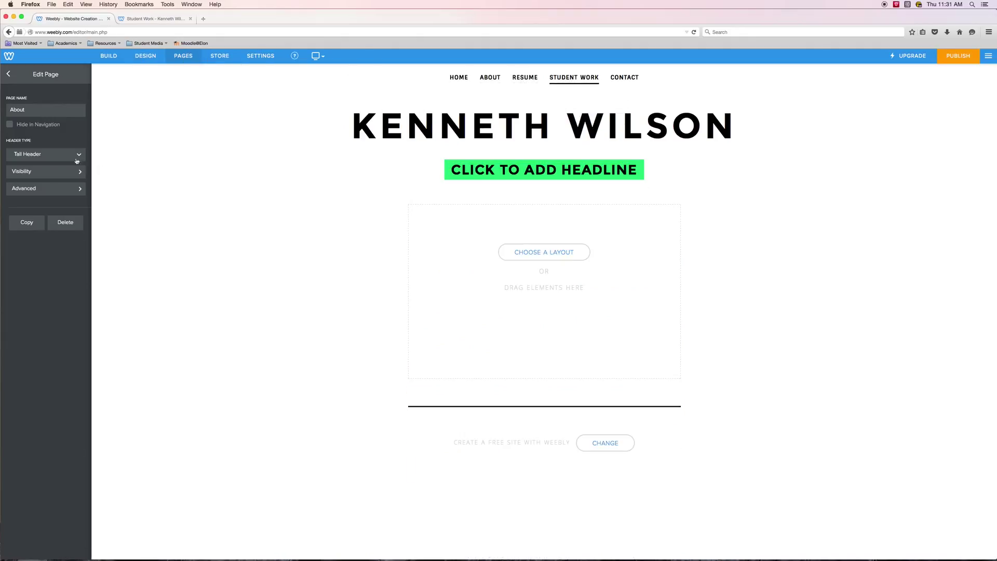
{"action": "left_click", "coordinate": [108, 56]}
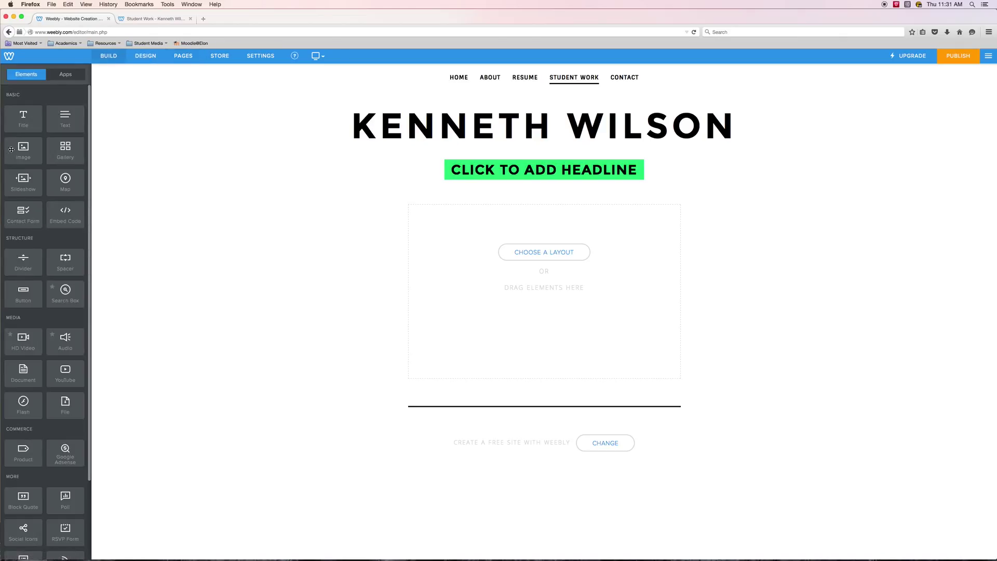
{"action": "left_click_drag", "start_coordinate": [67, 117], "coordinate": [442, 231]}
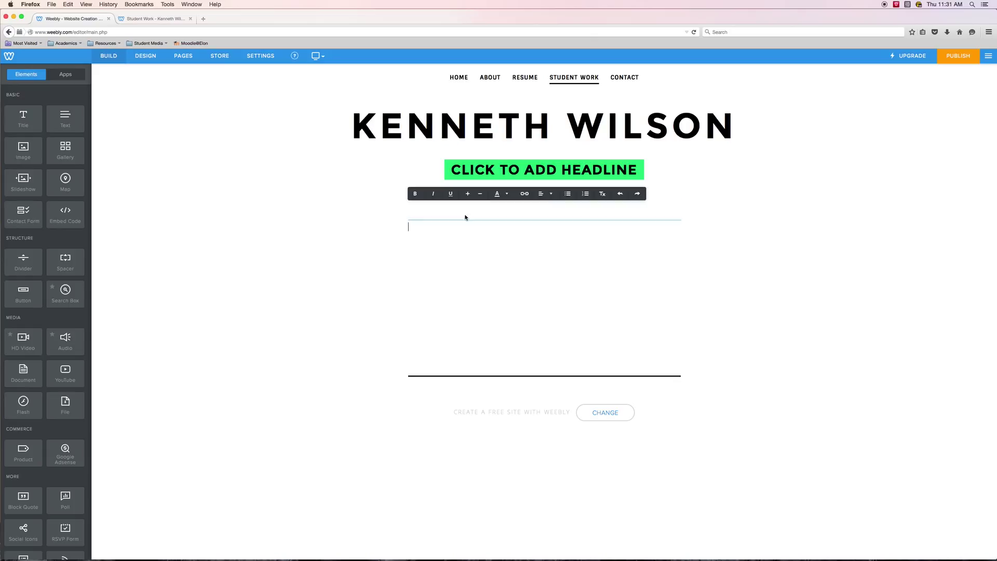
{"action": "type", "text": "Please visit "}
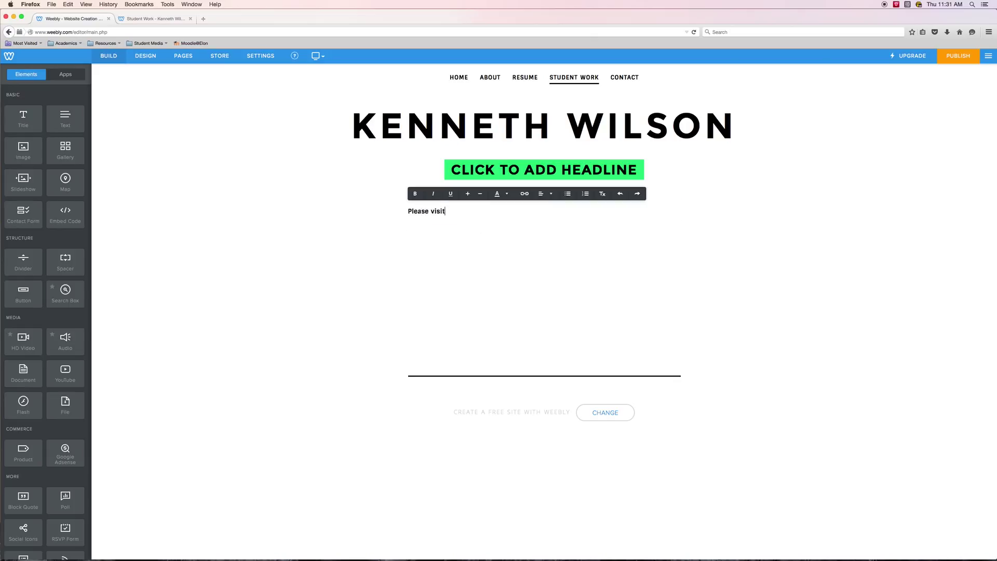
{"action": "type", "text": "the sub pages in the menu to see specific types of work."}
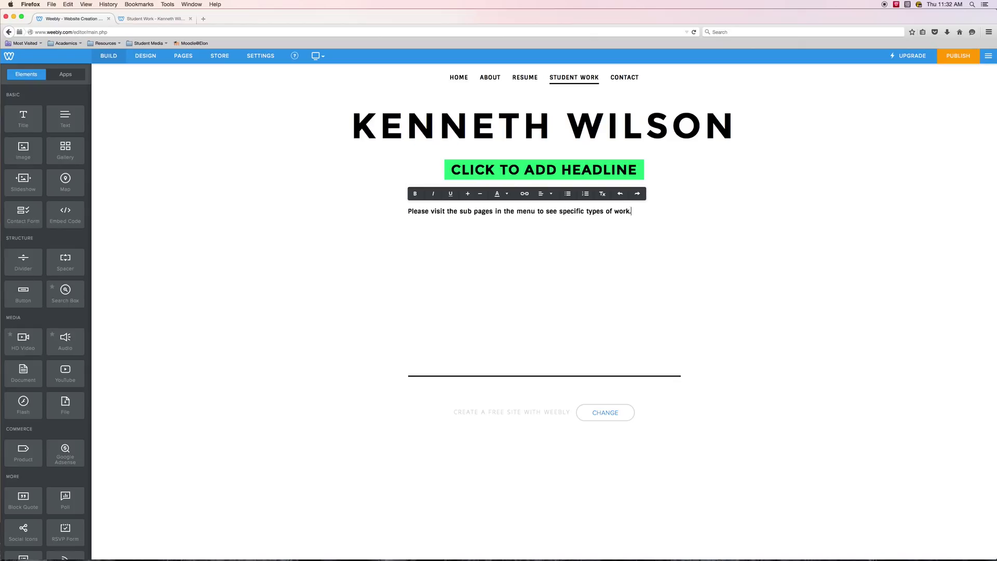
Paste the copied Lorem ipsum paragraph above the "Please visit" sentence and separate the two with a blank line
{"action": "key", "text": "Return"}
{"action": "key", "text": "Up"}
{"action": "key", "text": "ctrl+v"}
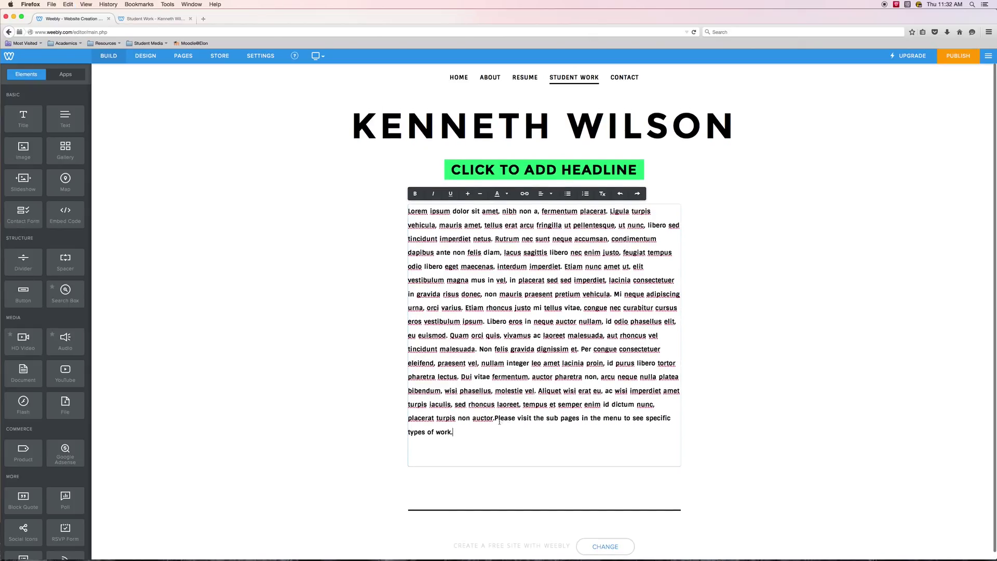
{"action": "key", "text": "Return"}
{"action": "key", "text": "Return"}
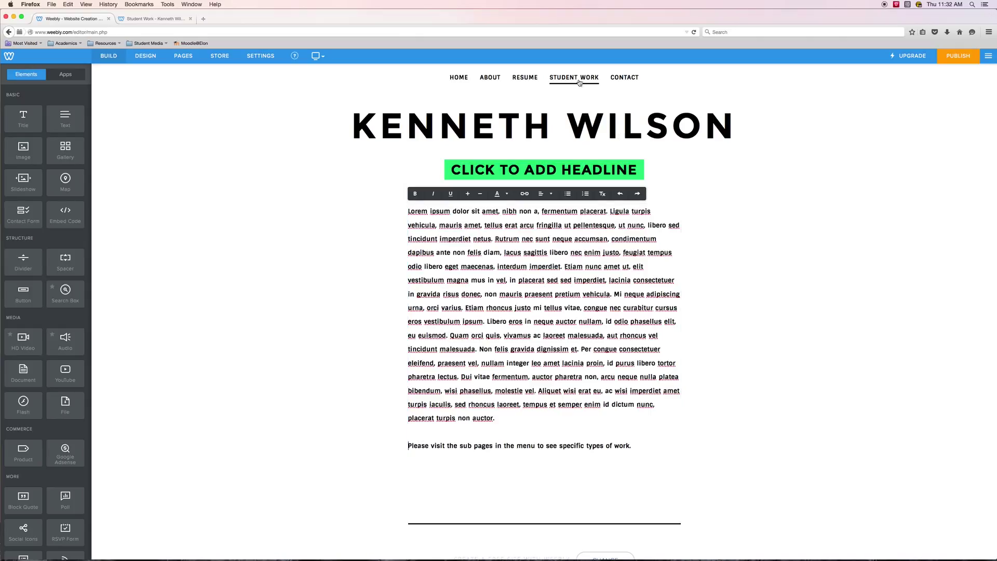
{"action": "left_click", "coordinate": [778, 294]}
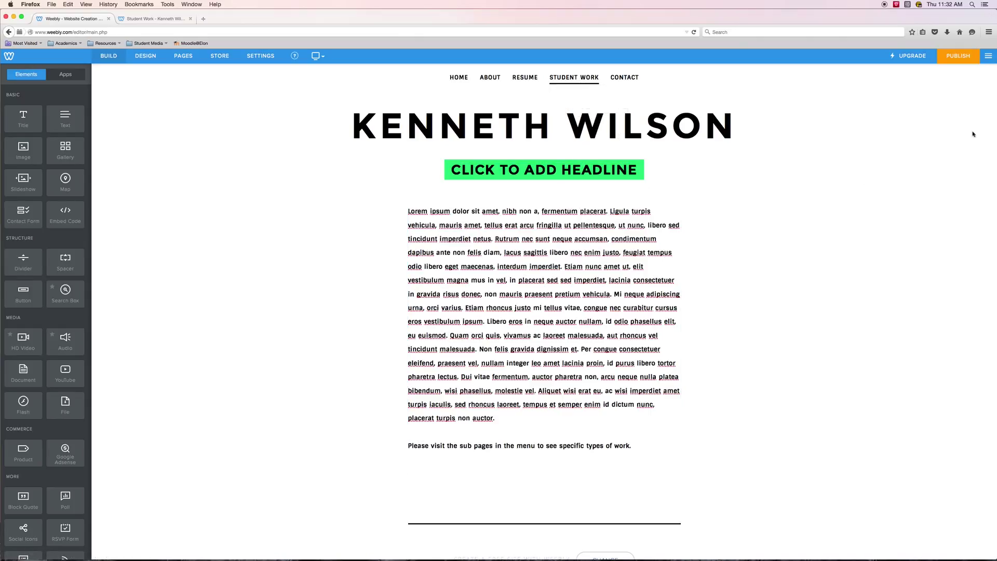
Publish the website and check the updated Student Work page on the live site
{"action": "left_click", "coordinate": [958, 57]}
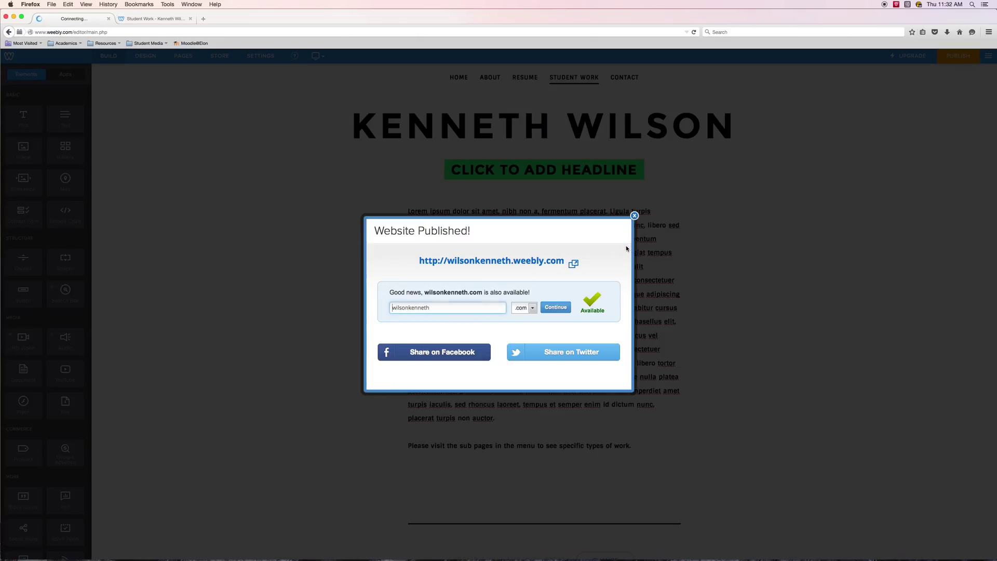
{"action": "left_click", "coordinate": [634, 216]}
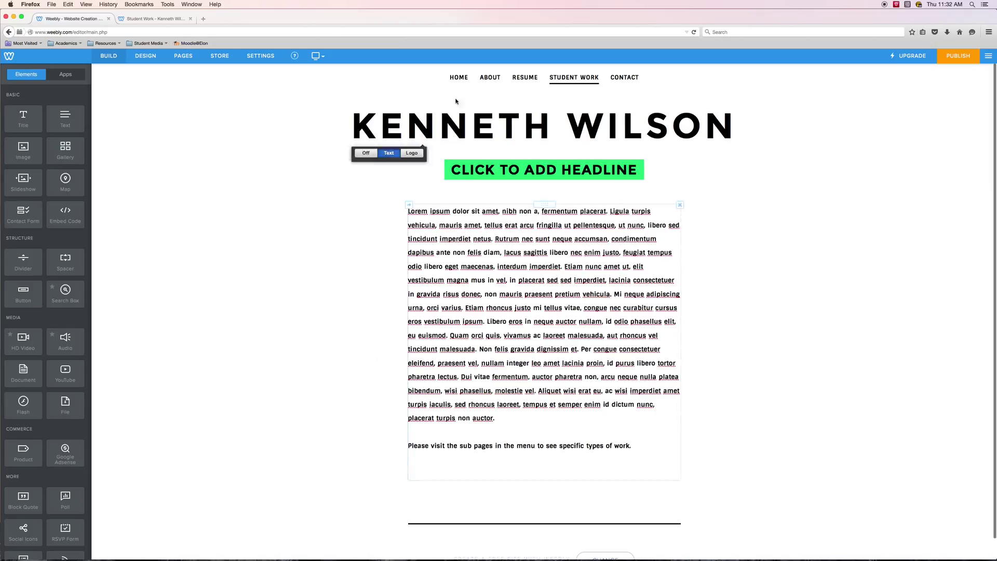
{"action": "left_click", "coordinate": [156, 21]}
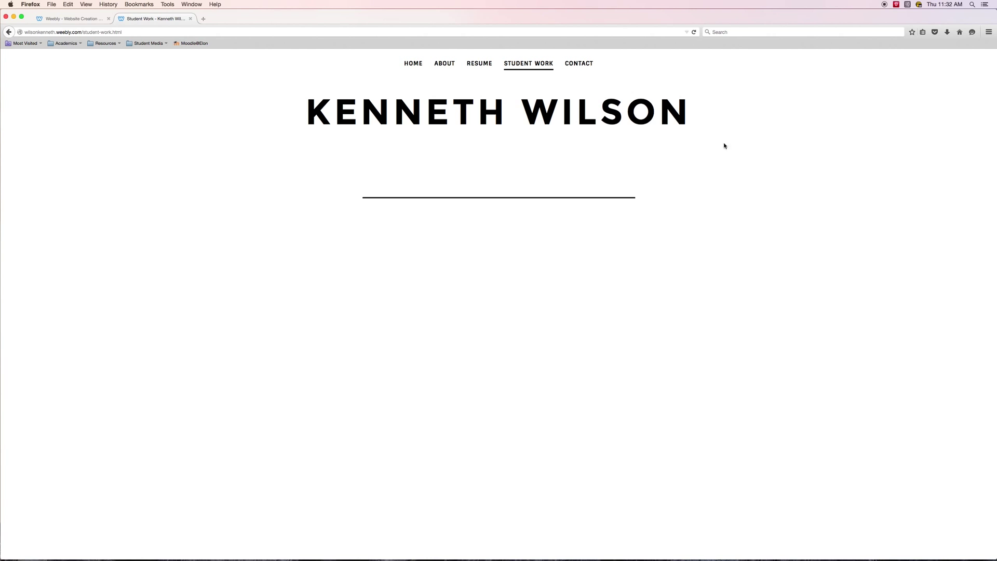
{"action": "left_click", "coordinate": [479, 63]}
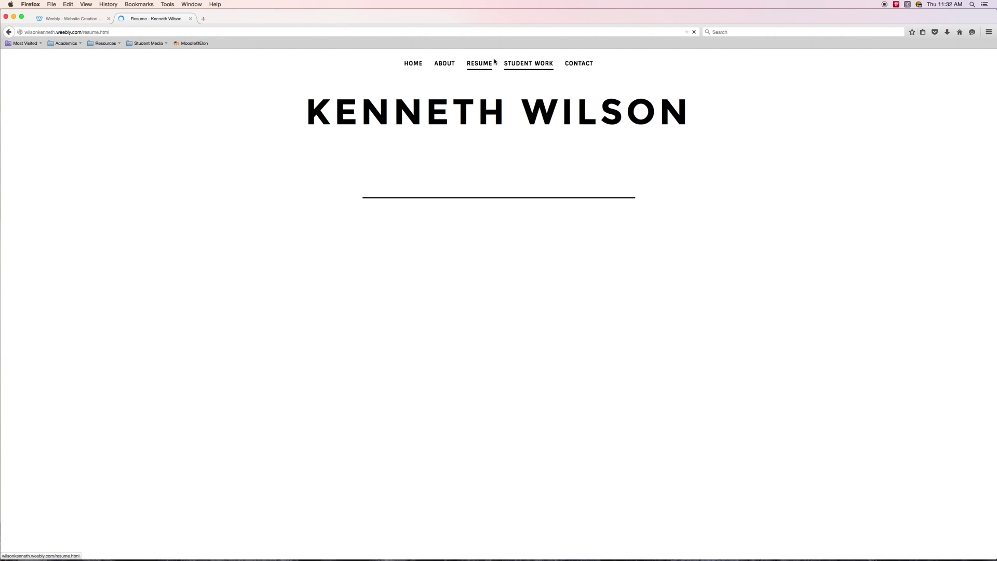
{"action": "left_click", "coordinate": [525, 63]}
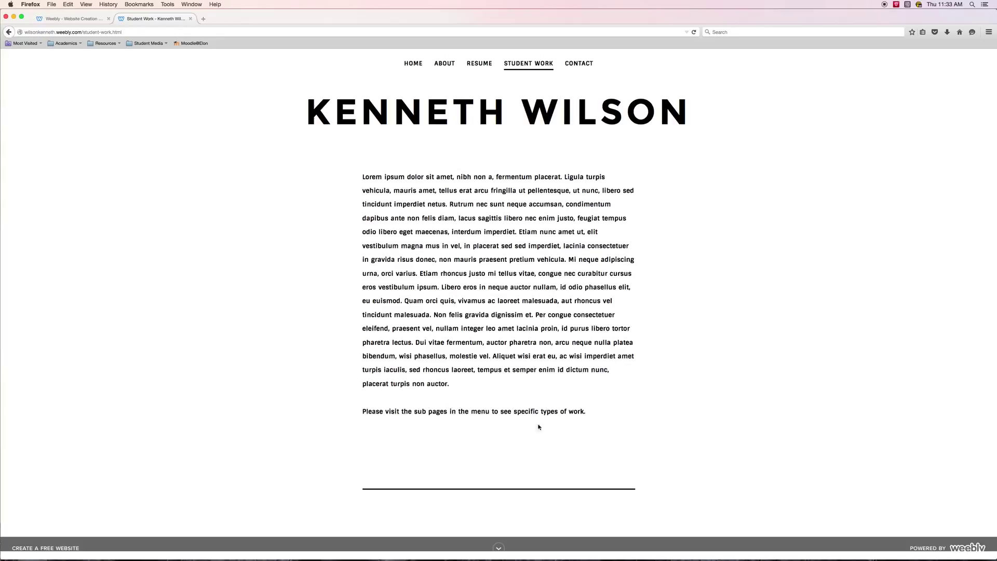
Open the Photography sub page of Student Work on the live site and browse through the head shots slideshow
{"action": "mouse_move", "coordinate": [518, 66]}
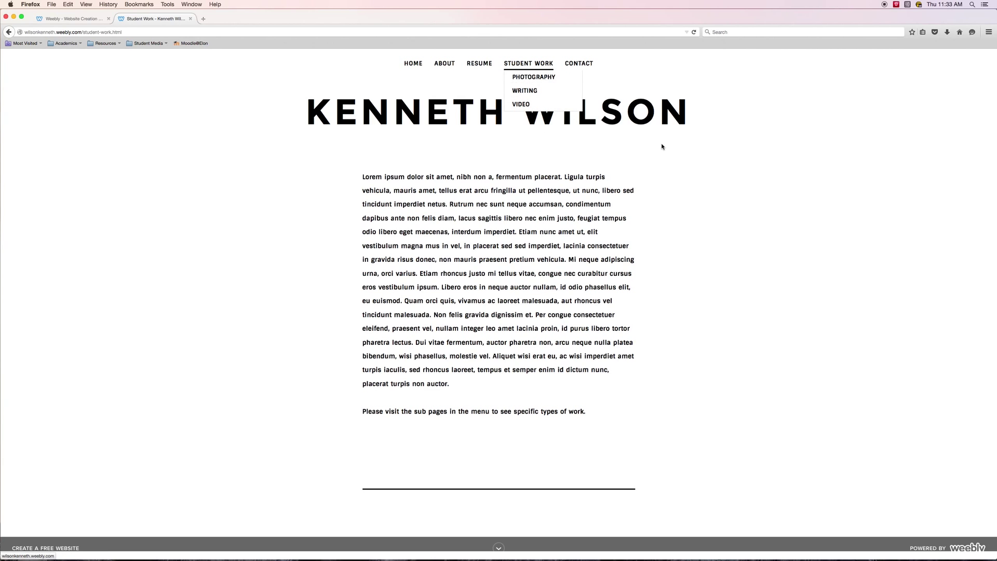
{"action": "left_click", "coordinate": [533, 77]}
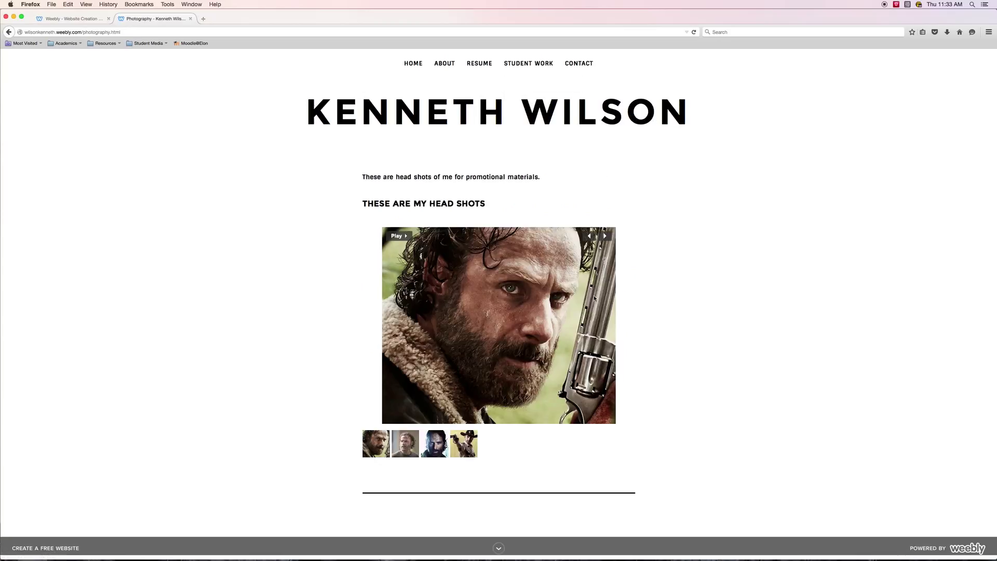
{"action": "left_click", "coordinate": [605, 237]}
{"action": "left_click", "coordinate": [605, 237]}
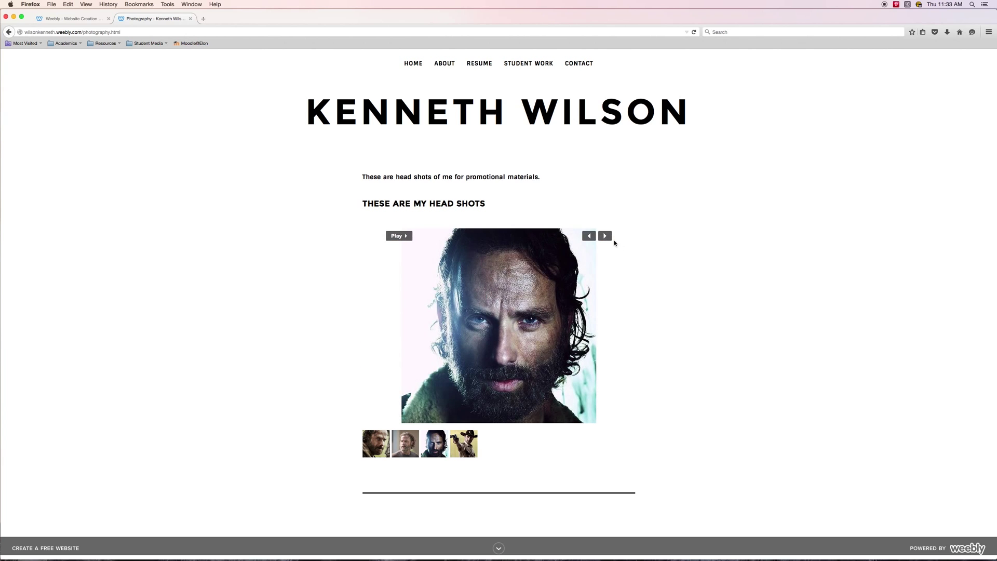
{"action": "left_click", "coordinate": [605, 236]}
{"action": "left_click", "coordinate": [605, 237]}
{"action": "left_click", "coordinate": [606, 236]}
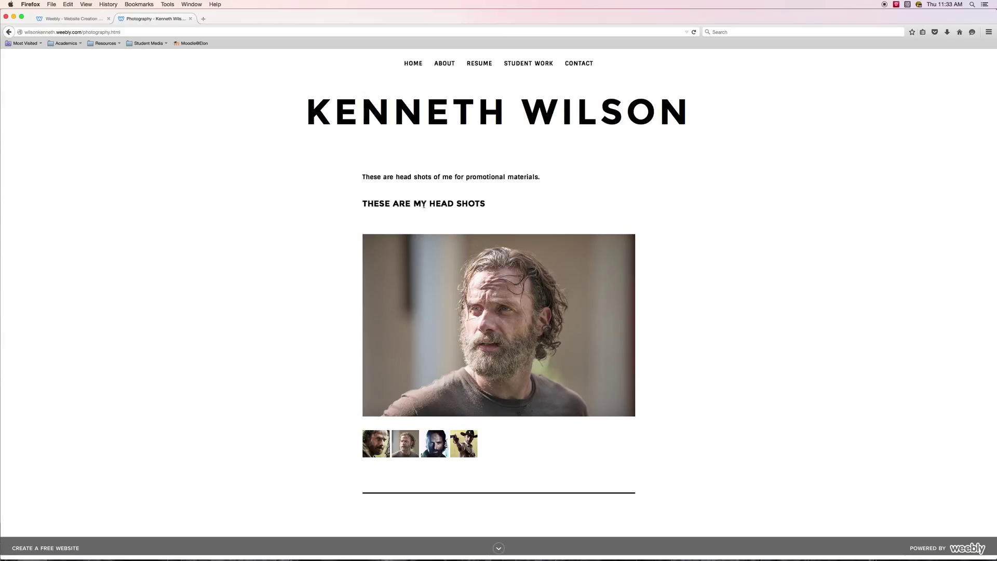
{"action": "mouse_move", "coordinate": [392, 239]}
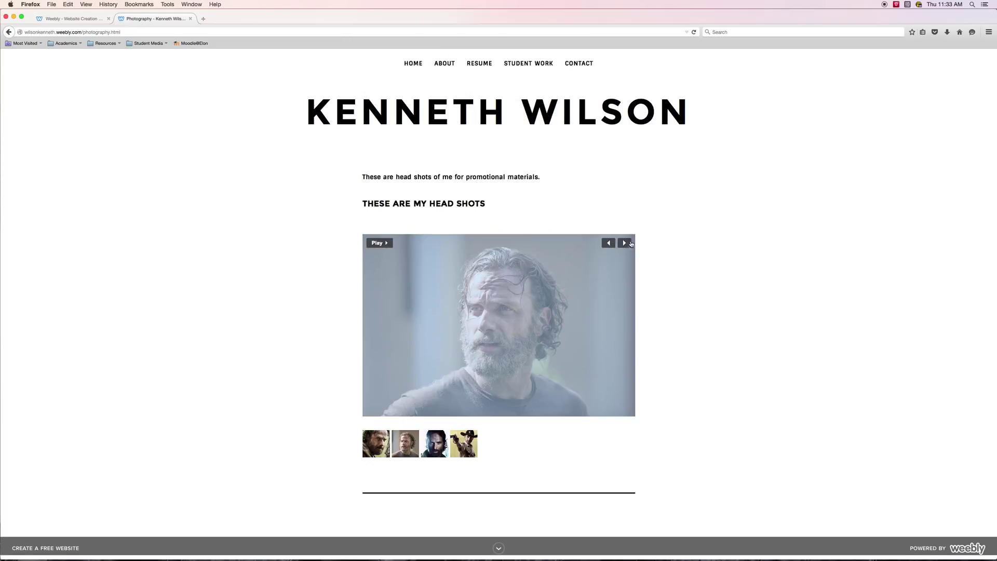
Open the Writing sub page of Student Work, look through the embedded sample PDF, and view it in full screen
{"action": "mouse_move", "coordinate": [526, 66]}
{"action": "left_click", "coordinate": [518, 92]}
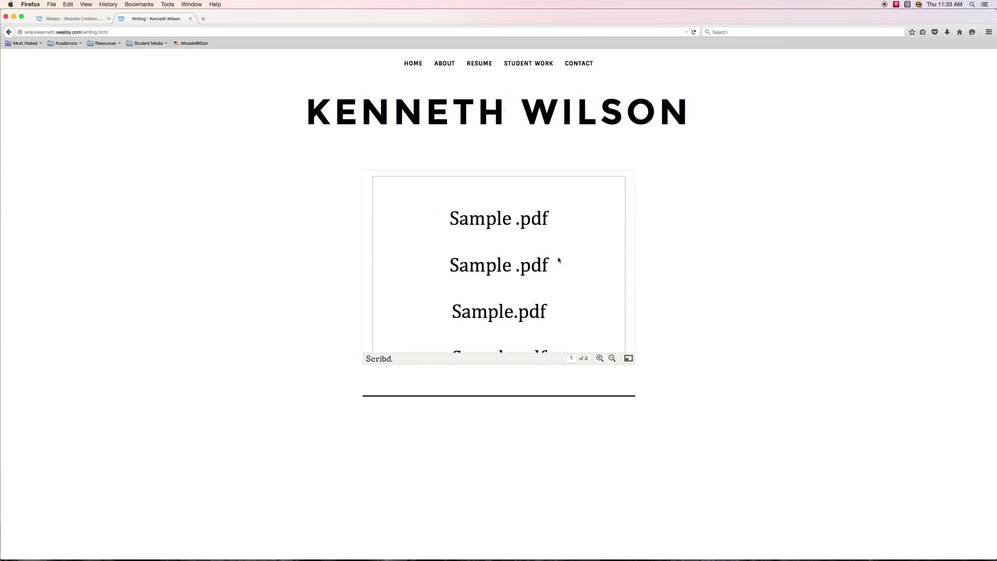
{"action": "scroll", "coordinate": [487, 240], "scroll_direction": "down", "scroll_amount": 2}
{"action": "scroll", "coordinate": [498, 246], "scroll_direction": "up", "scroll_amount": 2}
{"action": "left_click", "coordinate": [628, 359]}
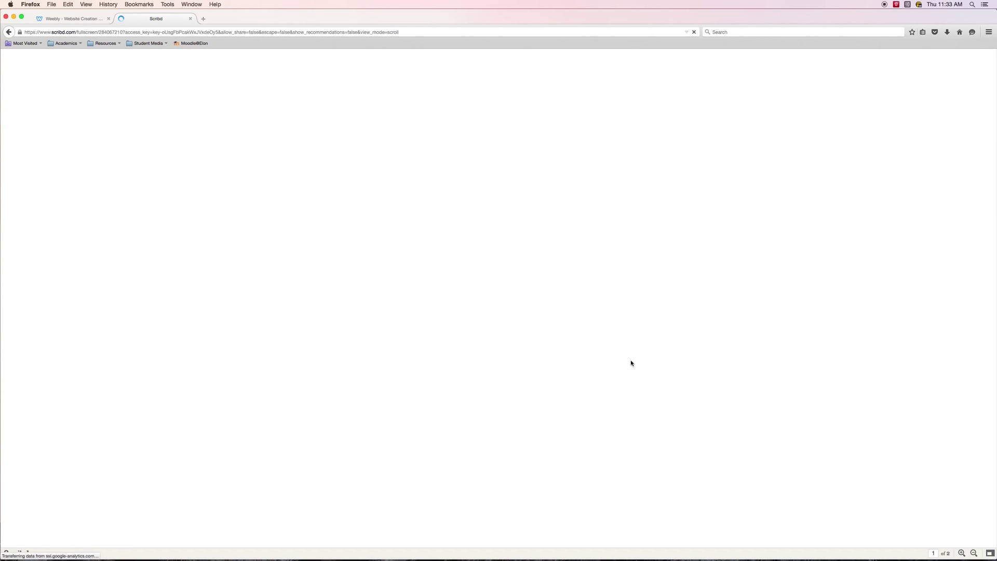